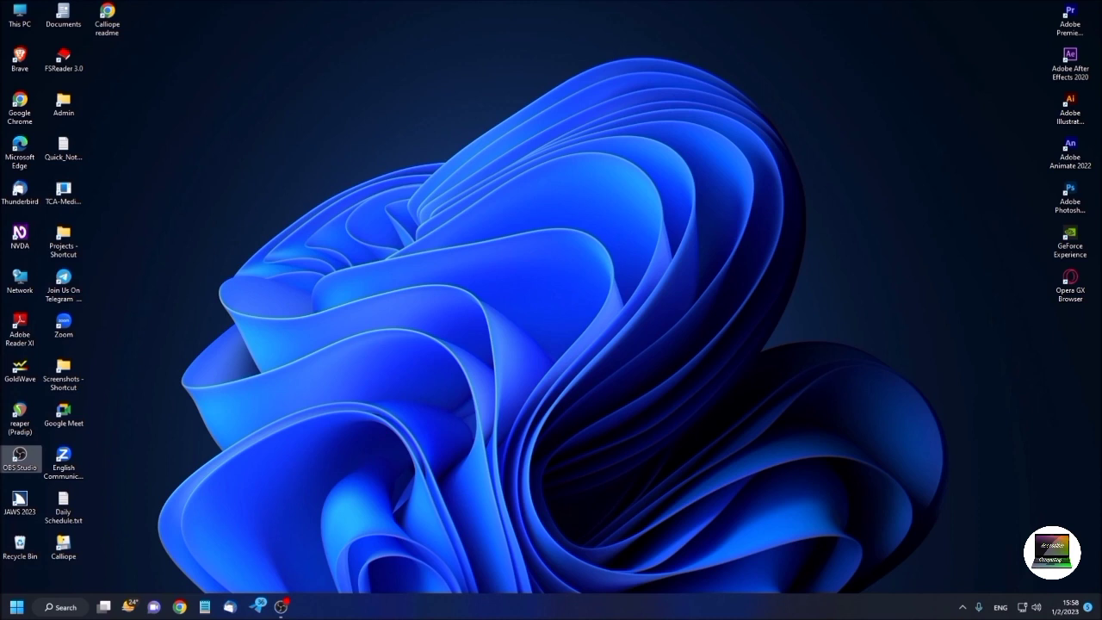
# - Search the Start menu for 'out' and launch Outlook from the best match
pyautogui.press('super')
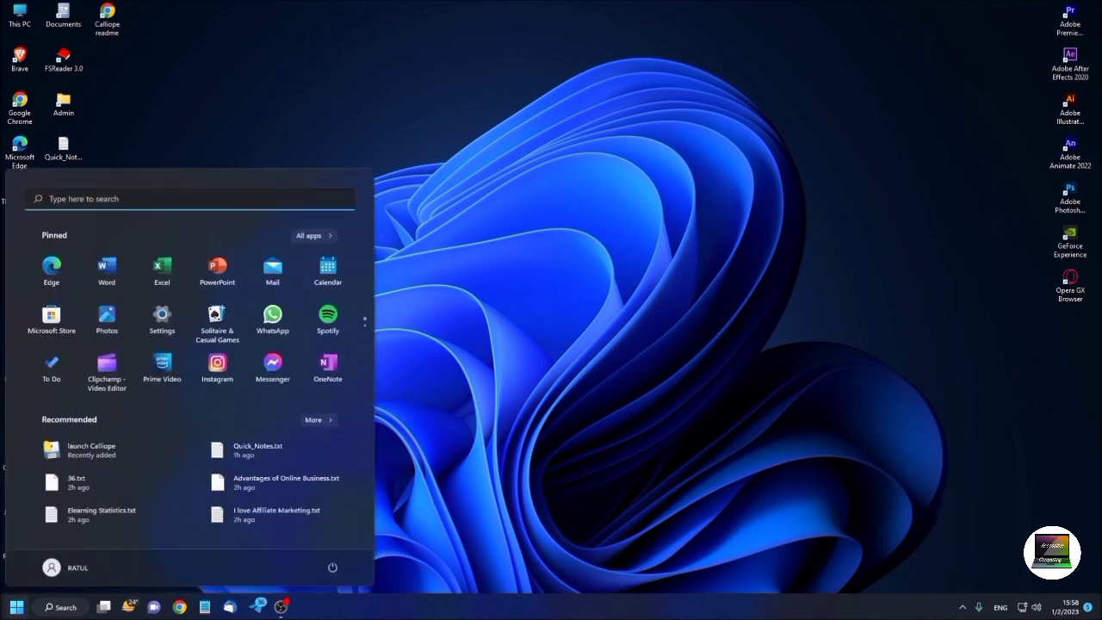
pyautogui.press('super')
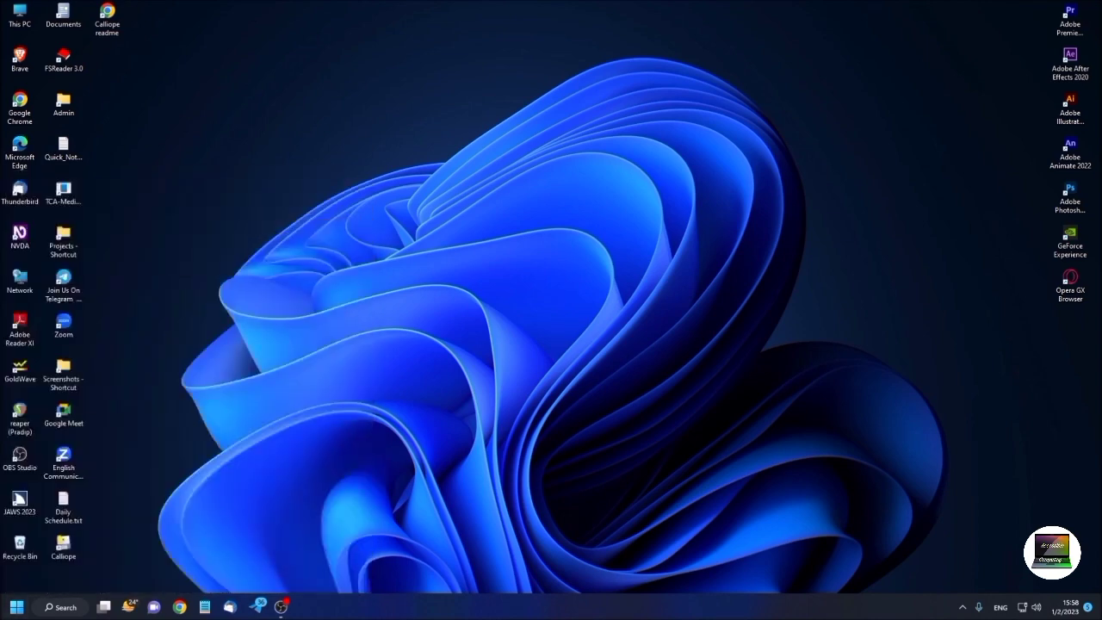
pyautogui.press('super')
pyautogui.write('out')
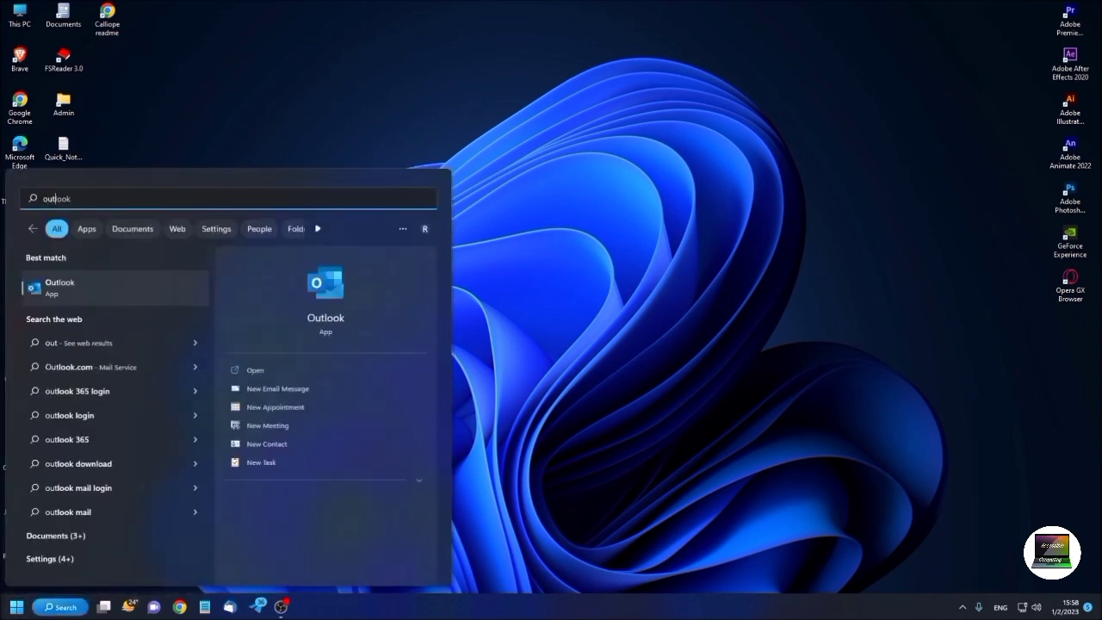
pyautogui.press('Return')
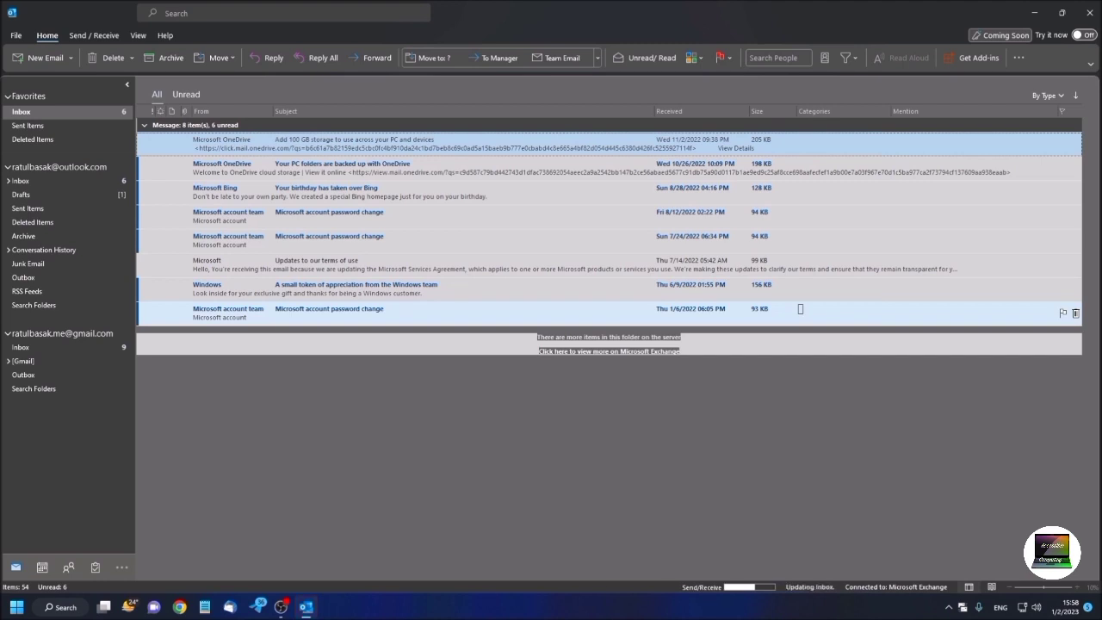
pyautogui.press('super+Up')
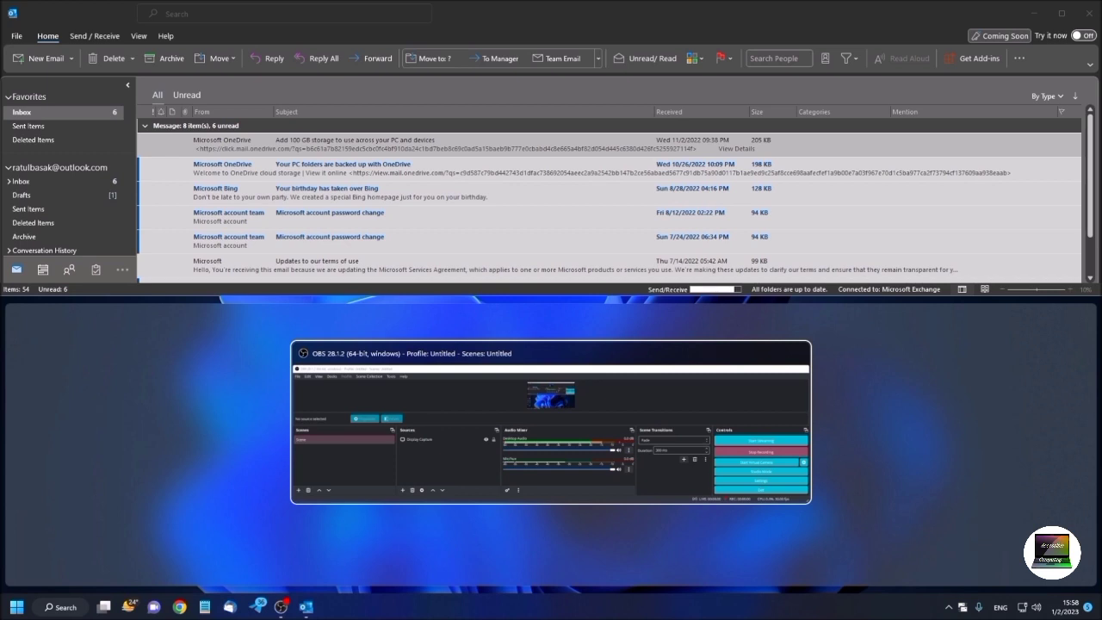
pyautogui.hotkey('alt', 'Tab')
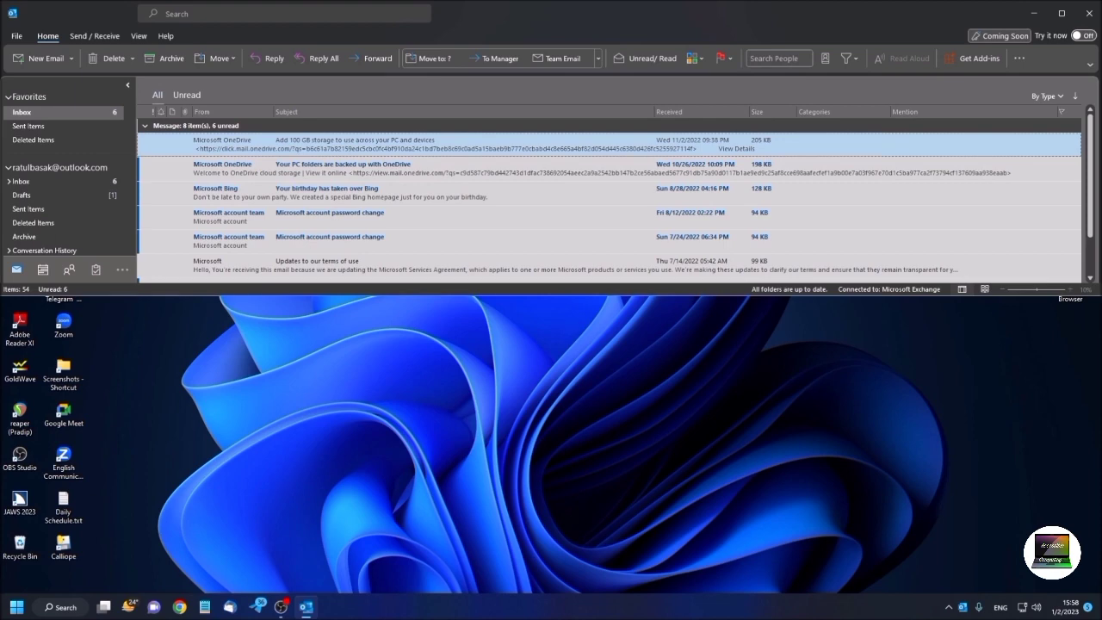
pyautogui.hotkey('alt', 'space')
pyautogui.press('x')
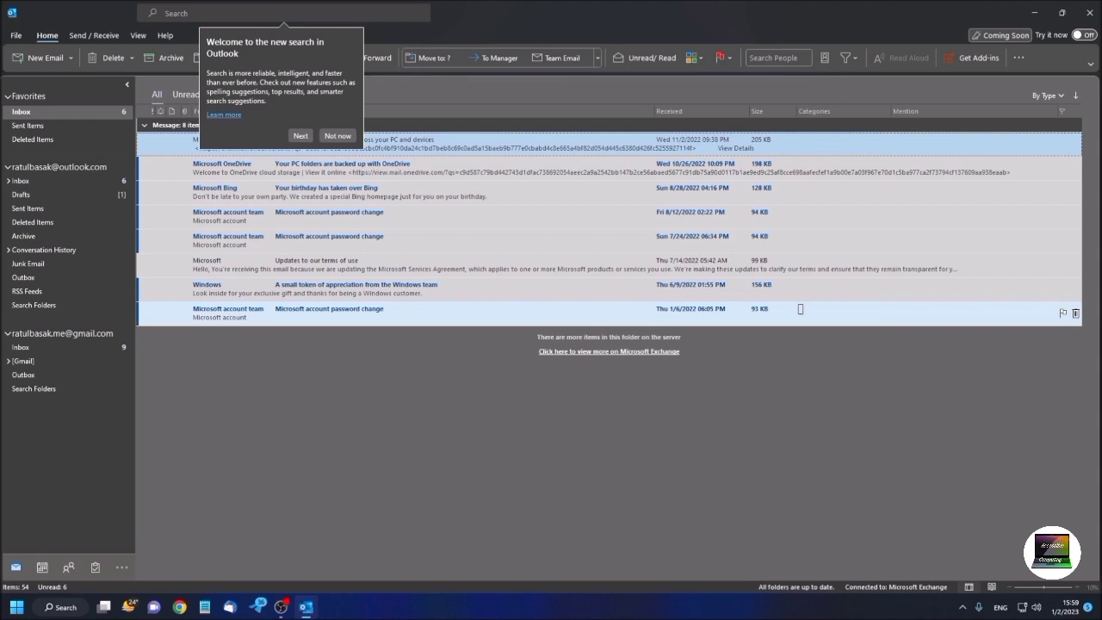
# - Open Go to Folder with Ctrl+Y and step down past Sent Items, Contacts, Conversation History
pyautogui.hotkey('ctrl', 'y')
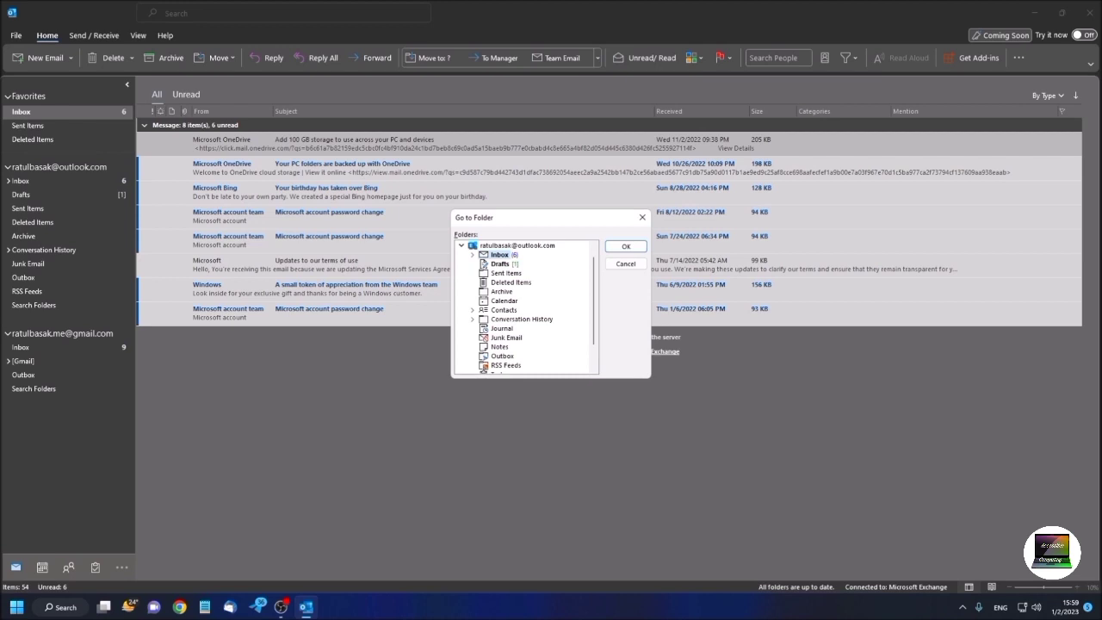
pyautogui.press('Down')
pyautogui.press('Down')
pyautogui.press('Down')
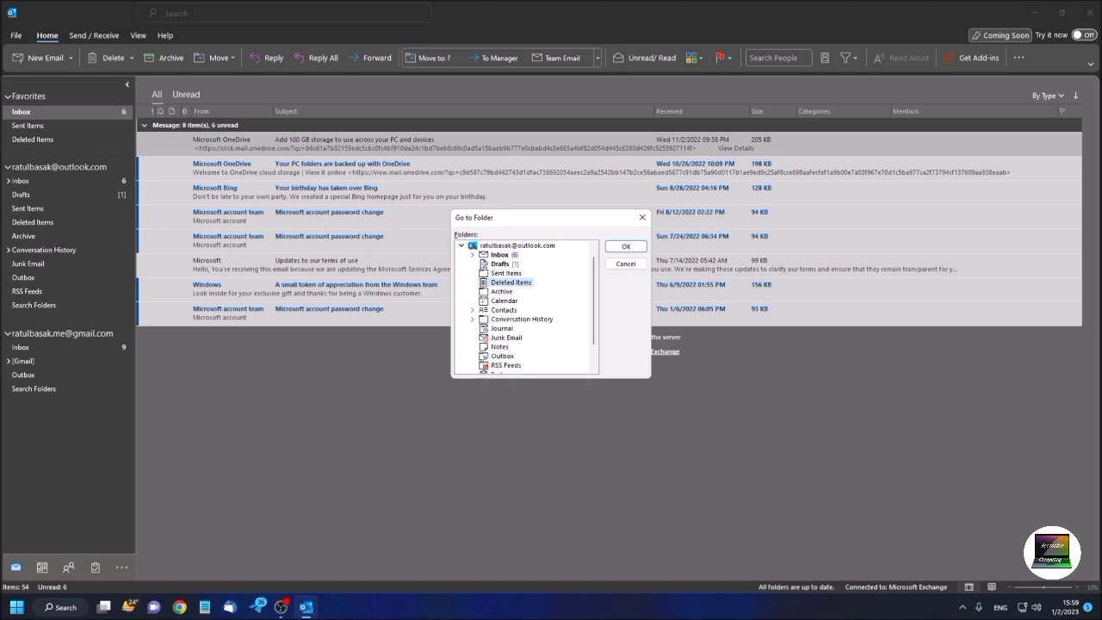
pyautogui.press('Down')
pyautogui.press('Down')
pyautogui.press('Down')
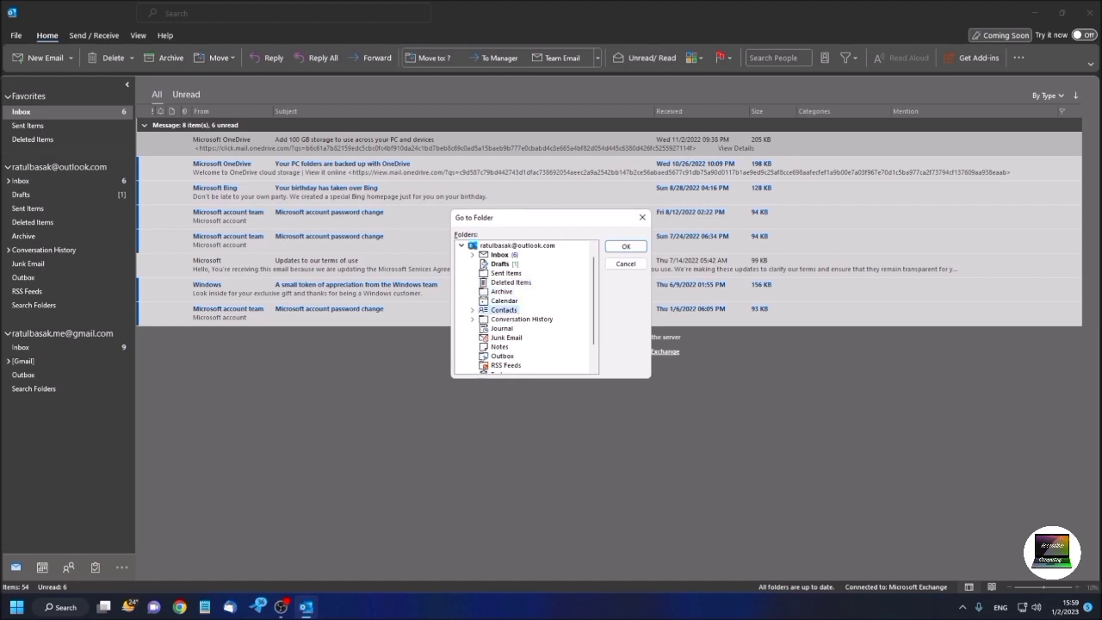
pyautogui.press('Down')
pyautogui.press('Down')
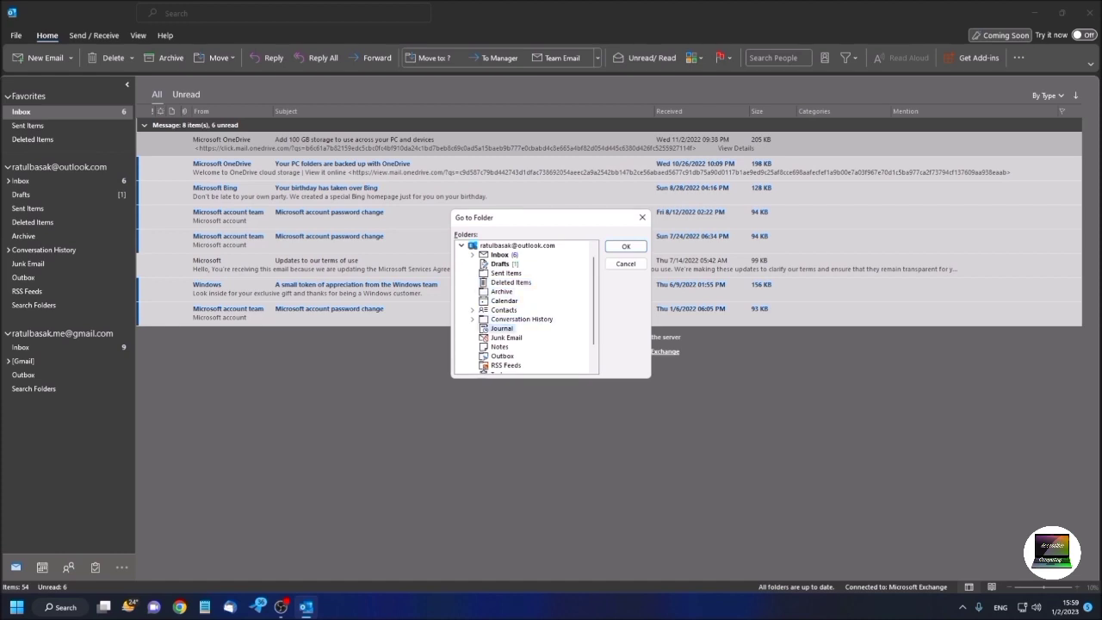
pyautogui.press('Down')
pyautogui.press('Down')
pyautogui.press('Down')
pyautogui.press('Down')
pyautogui.press('Down')
pyautogui.press('Down')
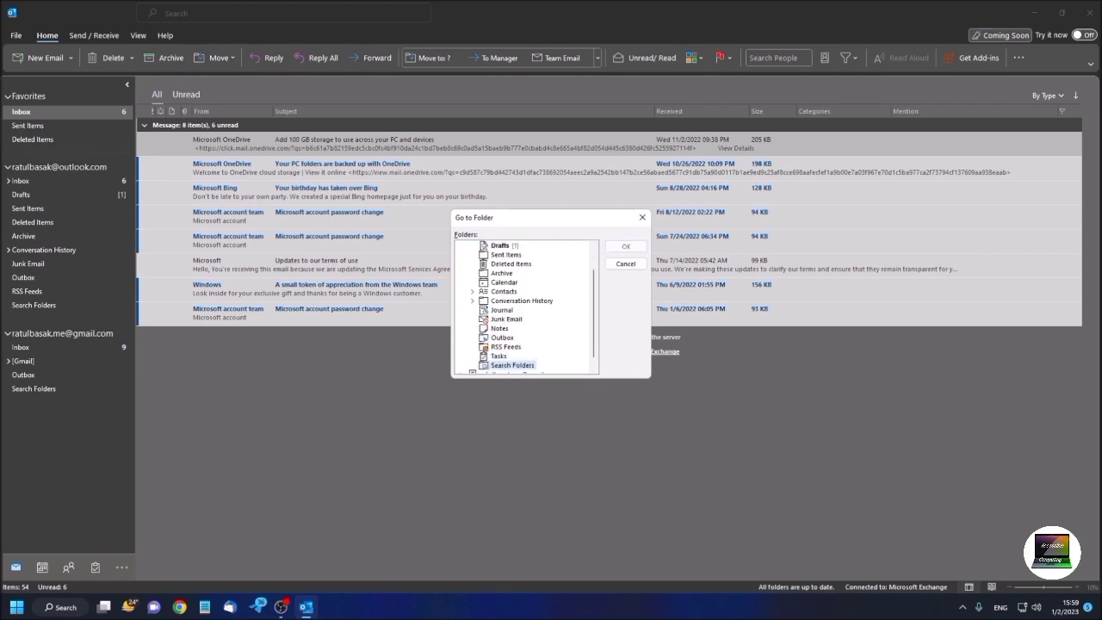
pyautogui.press('Down')
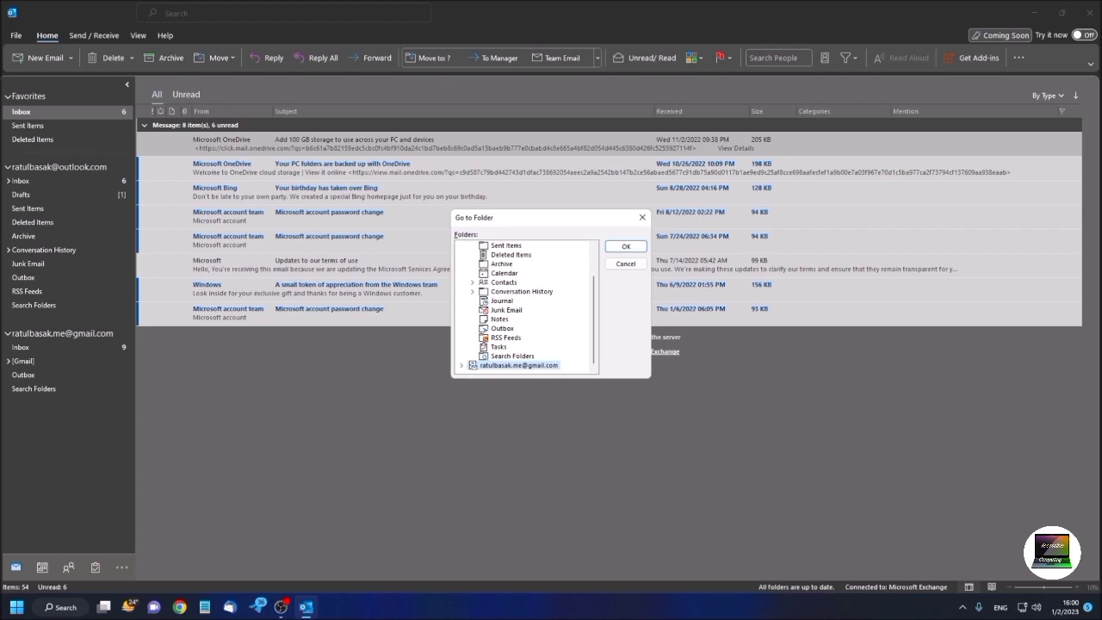
# - Expand the Gmail account and its [Gmail] subfolders, then jump to the Gmail Inbox
pyautogui.press('Right')
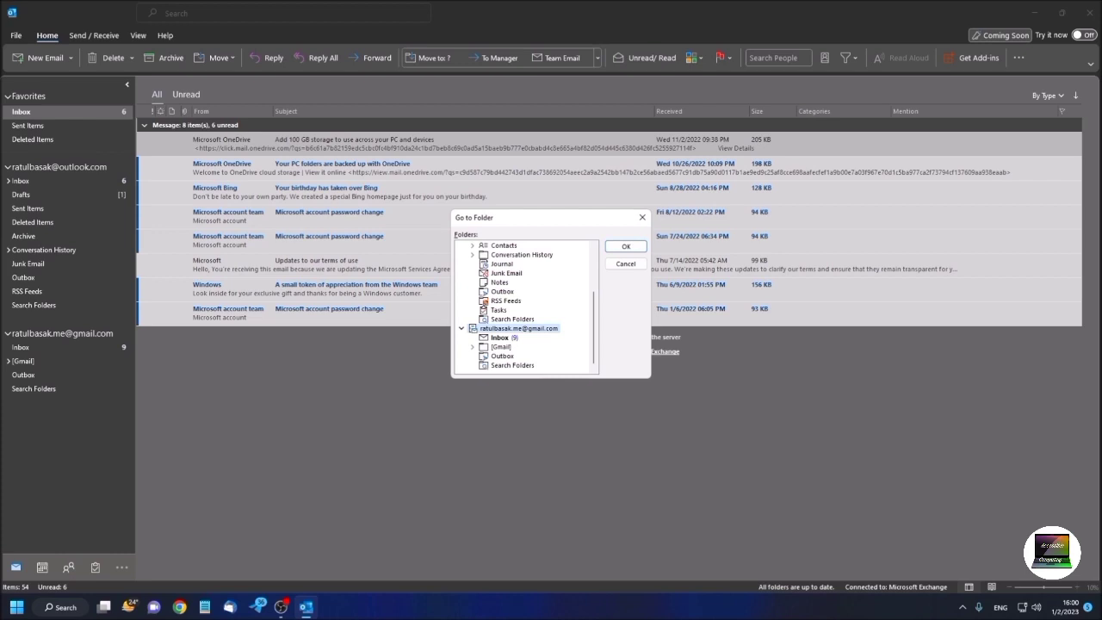
pyautogui.press('Down')
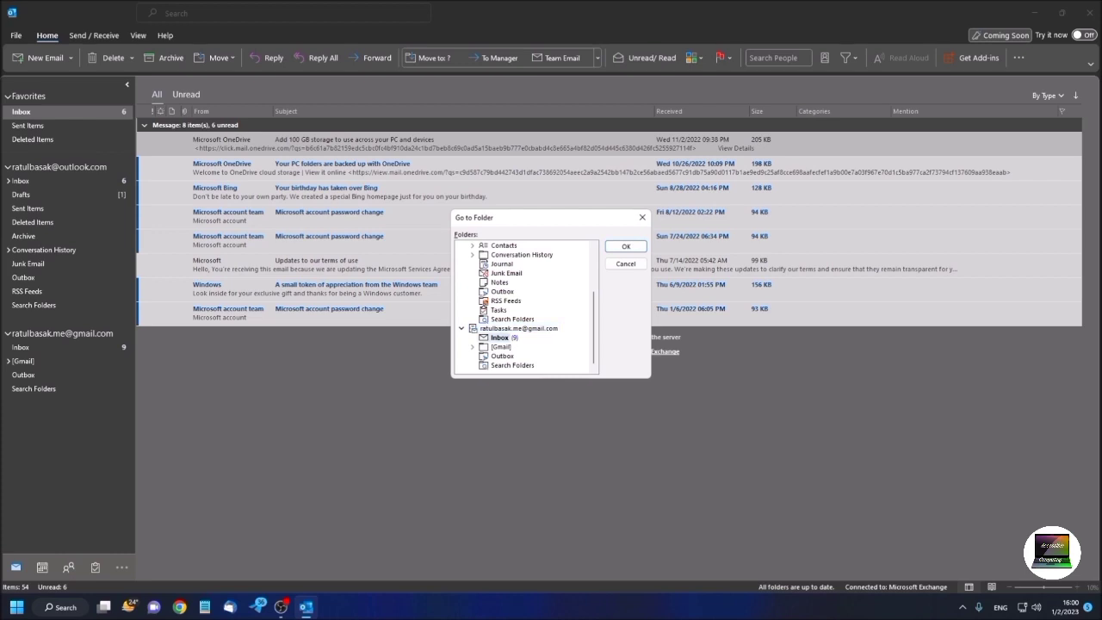
pyautogui.press('Down')
pyautogui.press('Right')
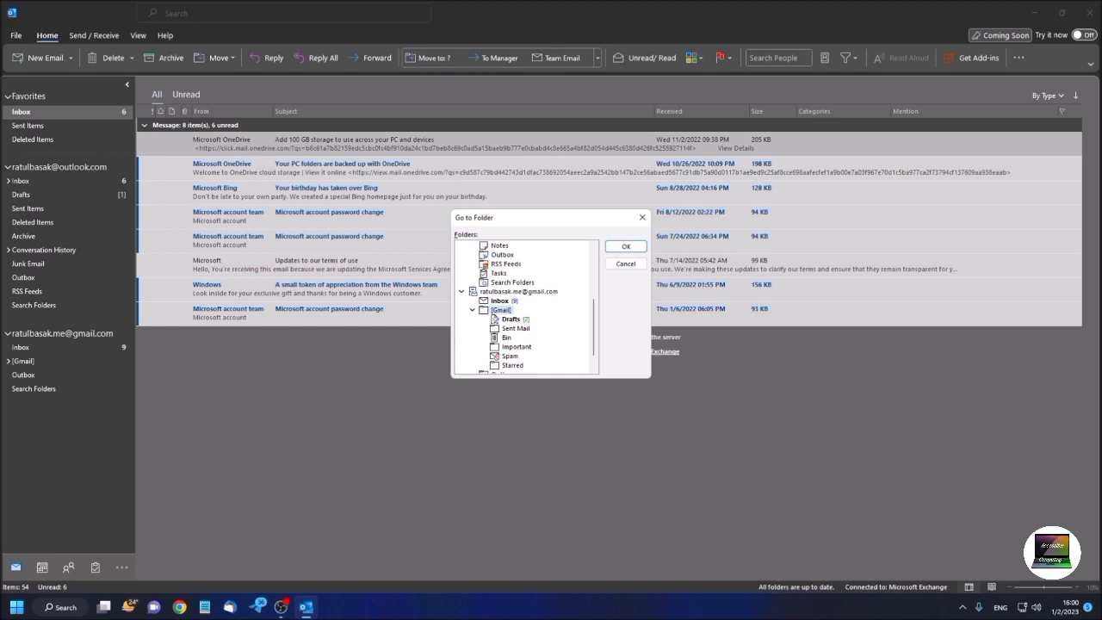
pyautogui.press('Down')
pyautogui.press('Down')
pyautogui.press('Down')
pyautogui.press('Down')
pyautogui.press('Up')
pyautogui.press('Up')
pyautogui.press('Up')
pyautogui.press('Up')
pyautogui.press('Up')
pyautogui.press('Return')
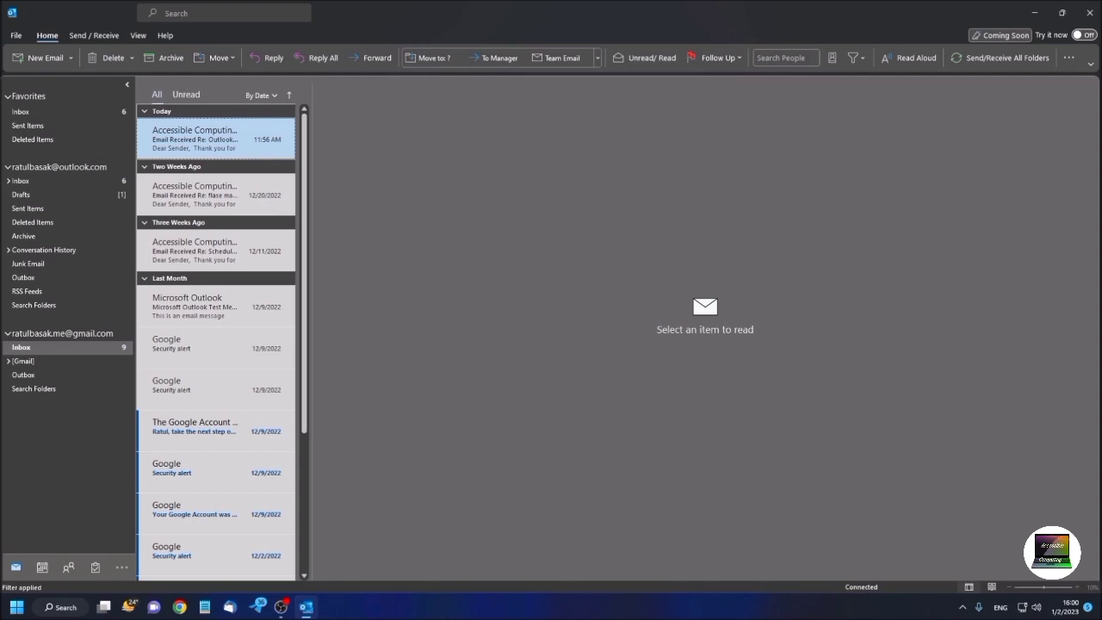
# - Preview the next three Gmail messages, then open the newest email in its own window
pyautogui.press('Down')
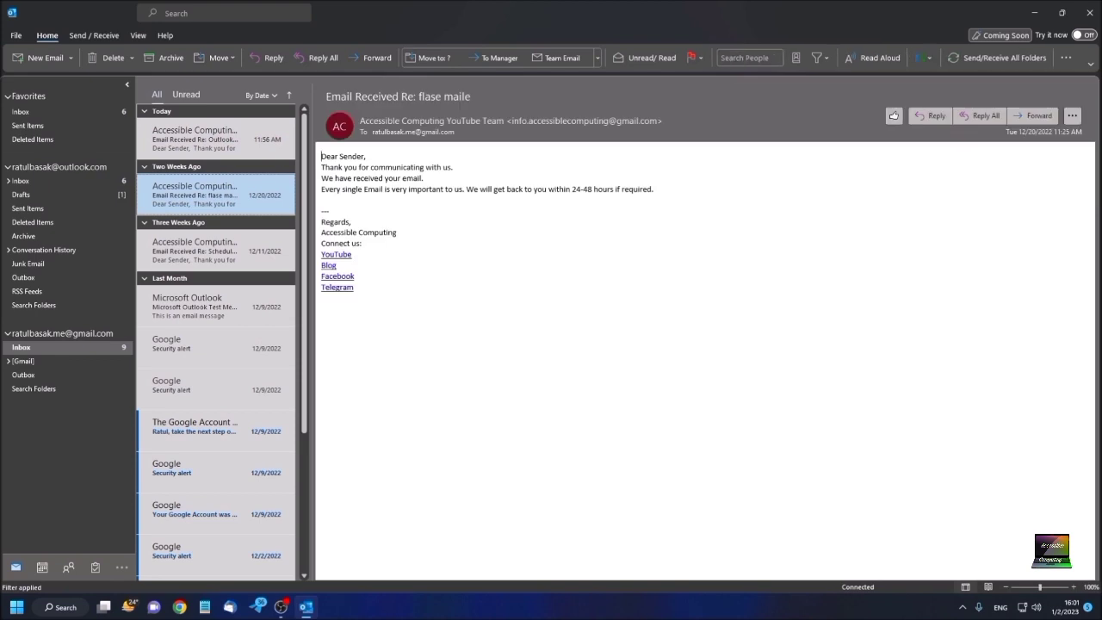
pyautogui.press('Down')
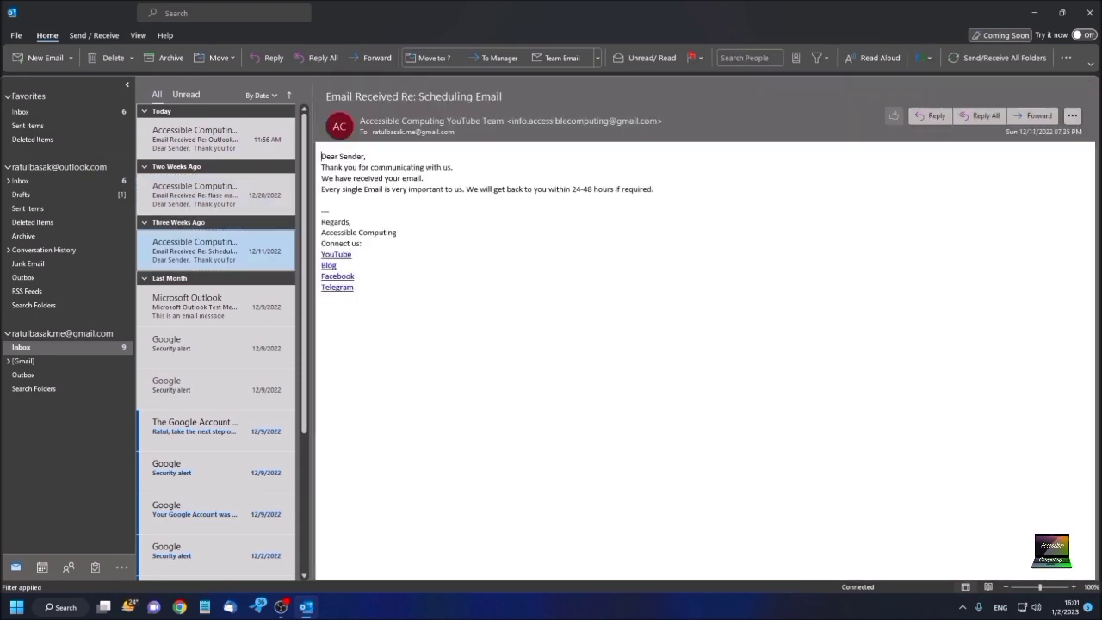
pyautogui.press('Down')
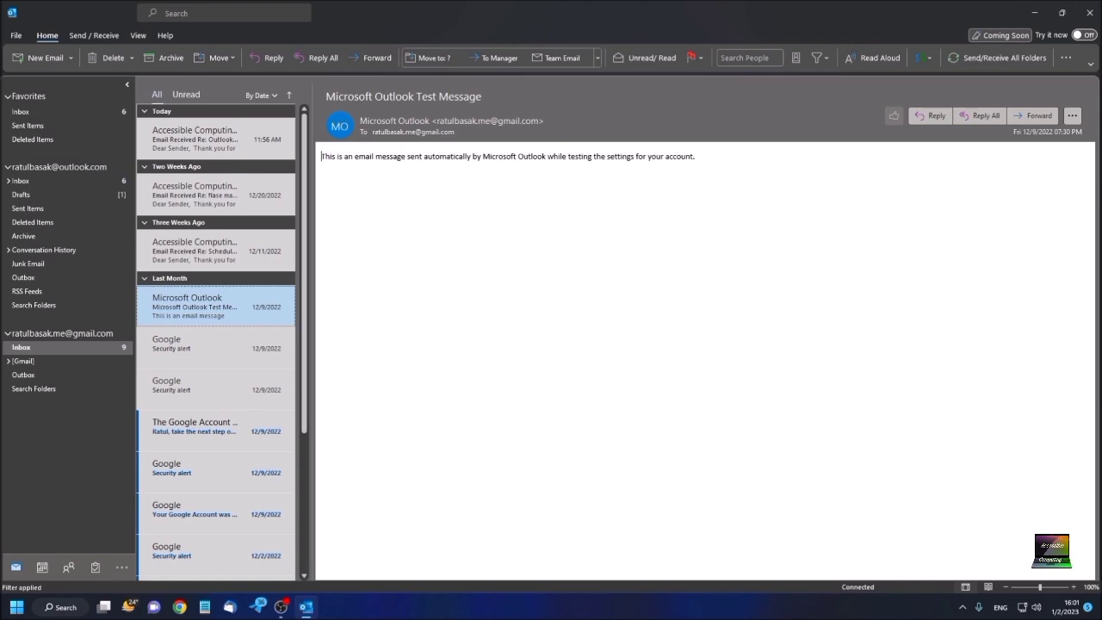
pyautogui.press('Home')
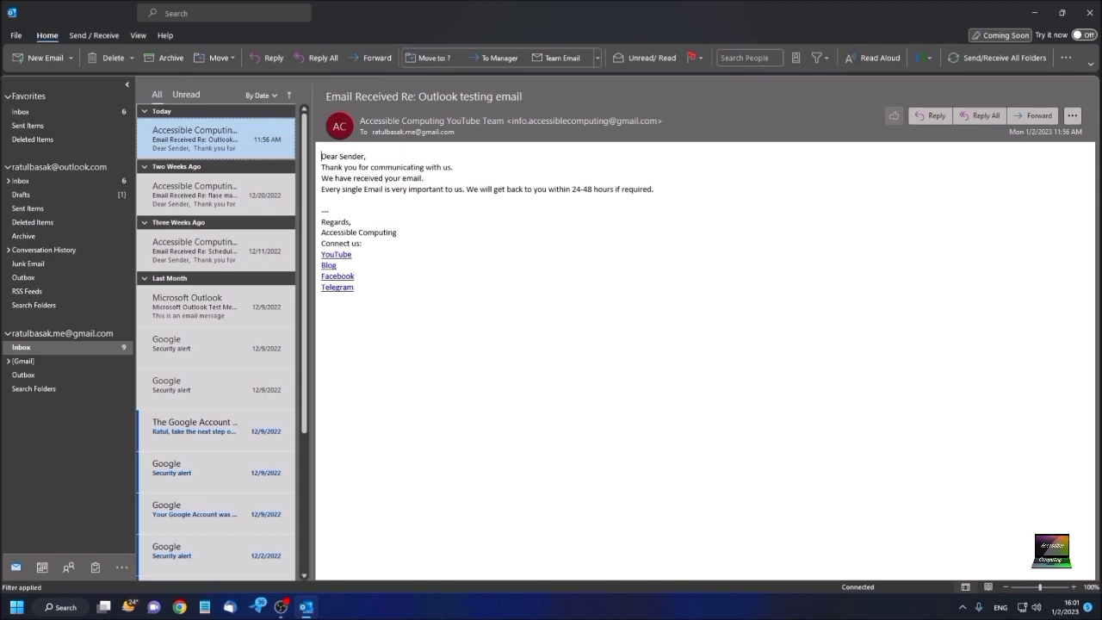
pyautogui.press('Return')
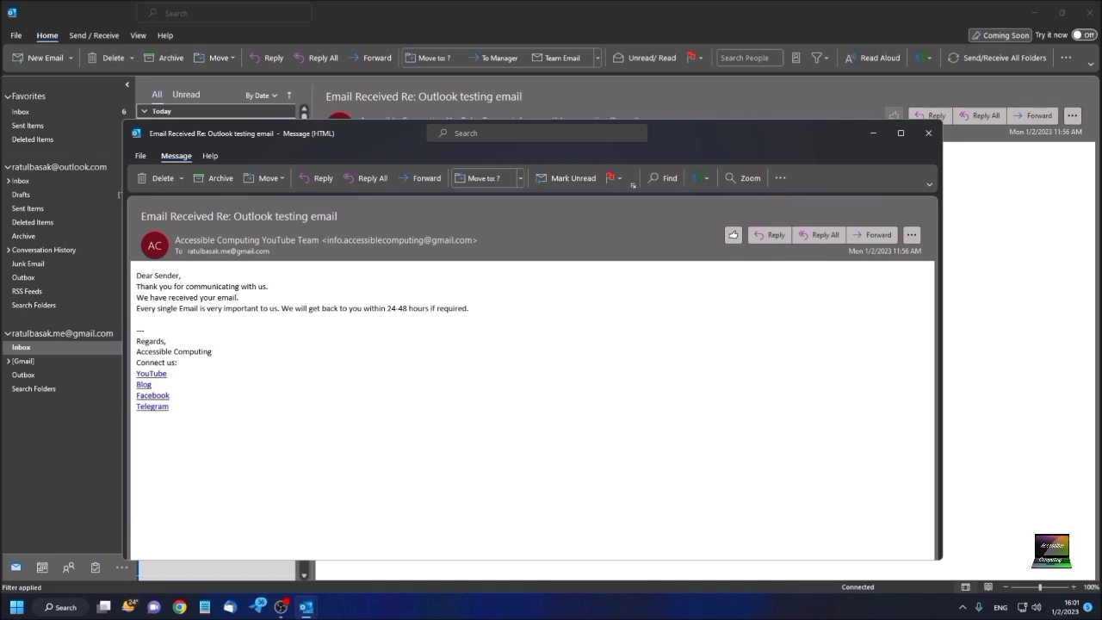
pyautogui.press('Down')
pyautogui.press('Down')
pyautogui.press('Down')
pyautogui.press('Down')
pyautogui.press('Down')
pyautogui.hotkey('shift', 'Tab')
pyautogui.press('Escape')
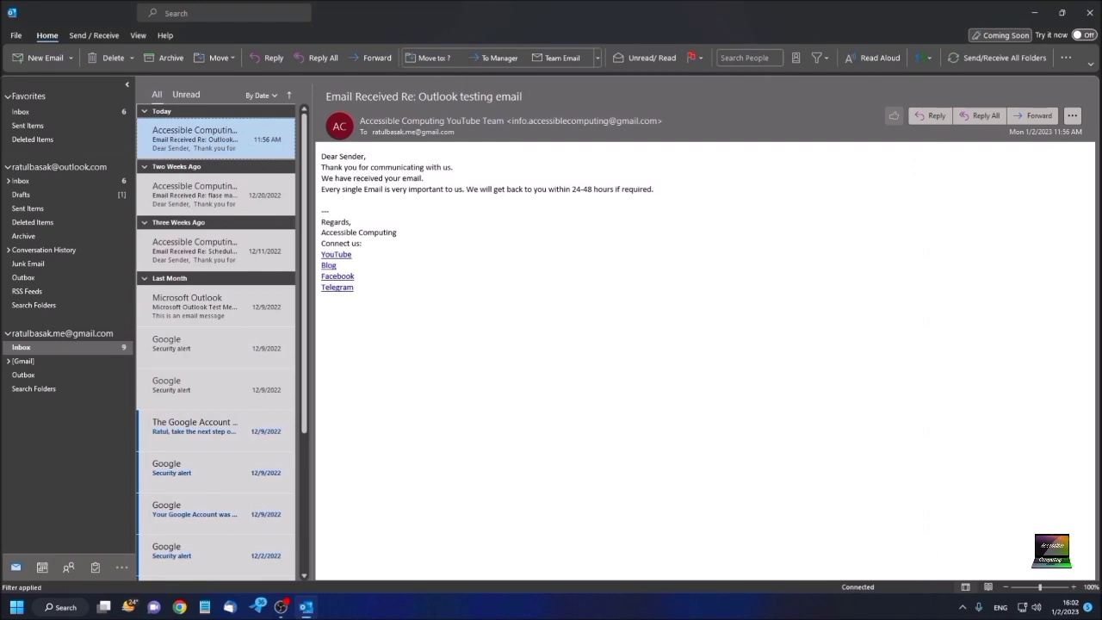
pyautogui.press('Return')
pyautogui.press('Tab')
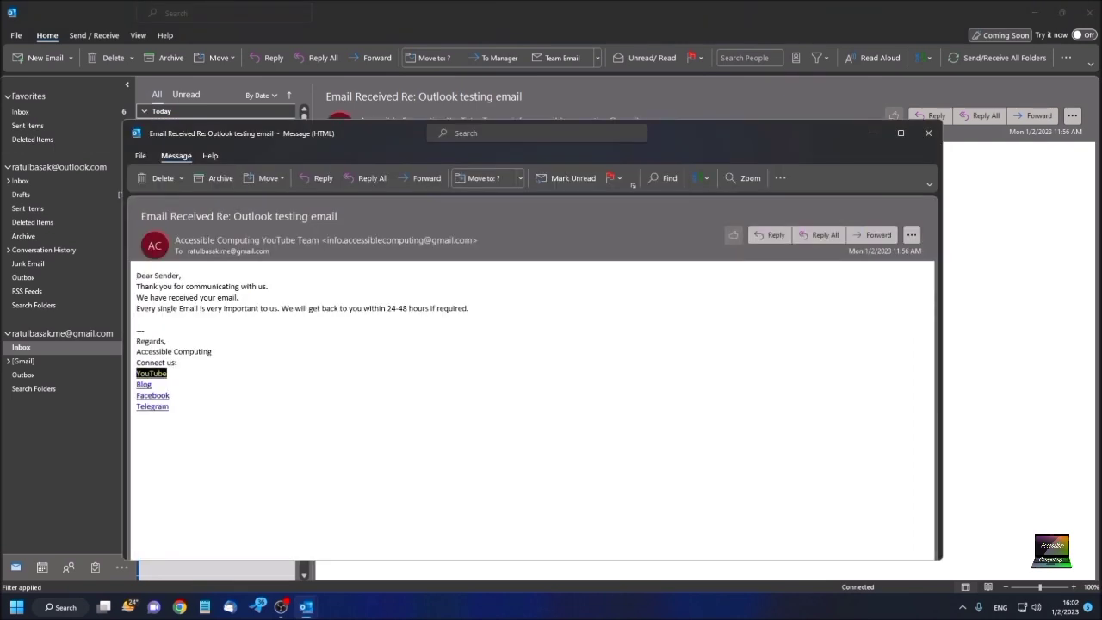
pyautogui.press('Tab')
pyautogui.press('Tab')
pyautogui.press('Tab')
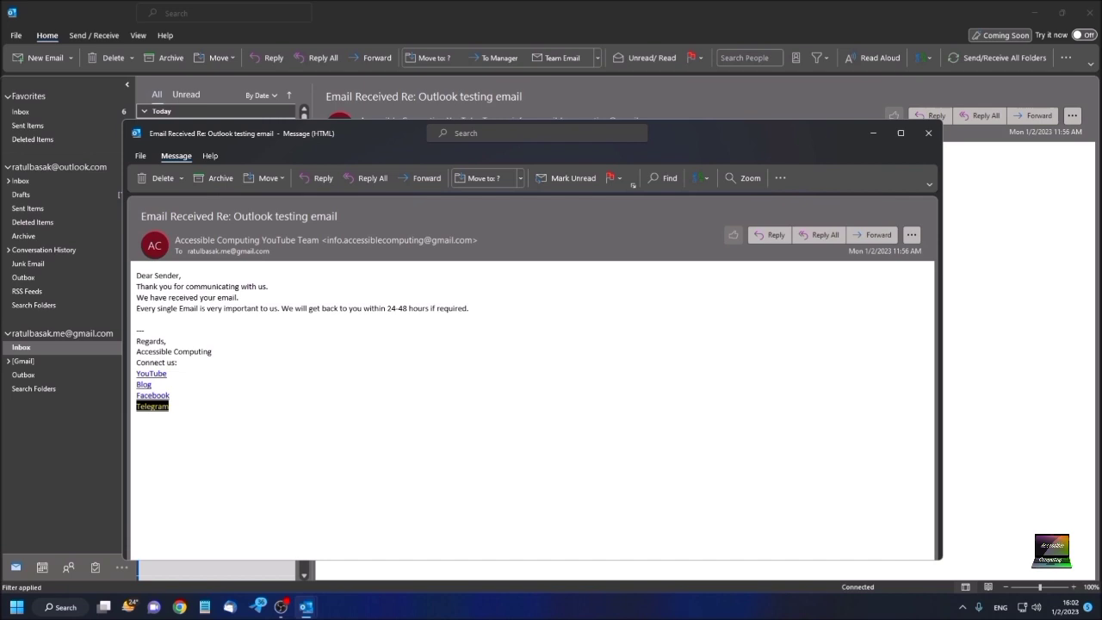
pyautogui.press('Tab')
pyautogui.press('Tab')
pyautogui.press('Tab')
pyautogui.press('Tab')
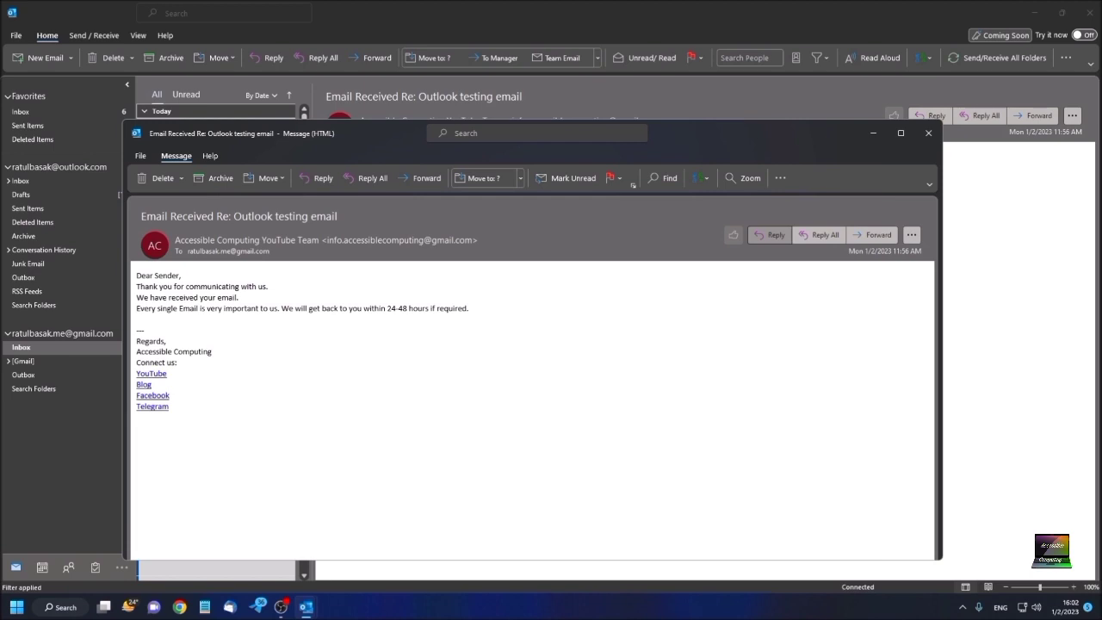
# - Tab through the recipient line to the Telegram link, then press Esc on the message window
pyautogui.press('Tab')
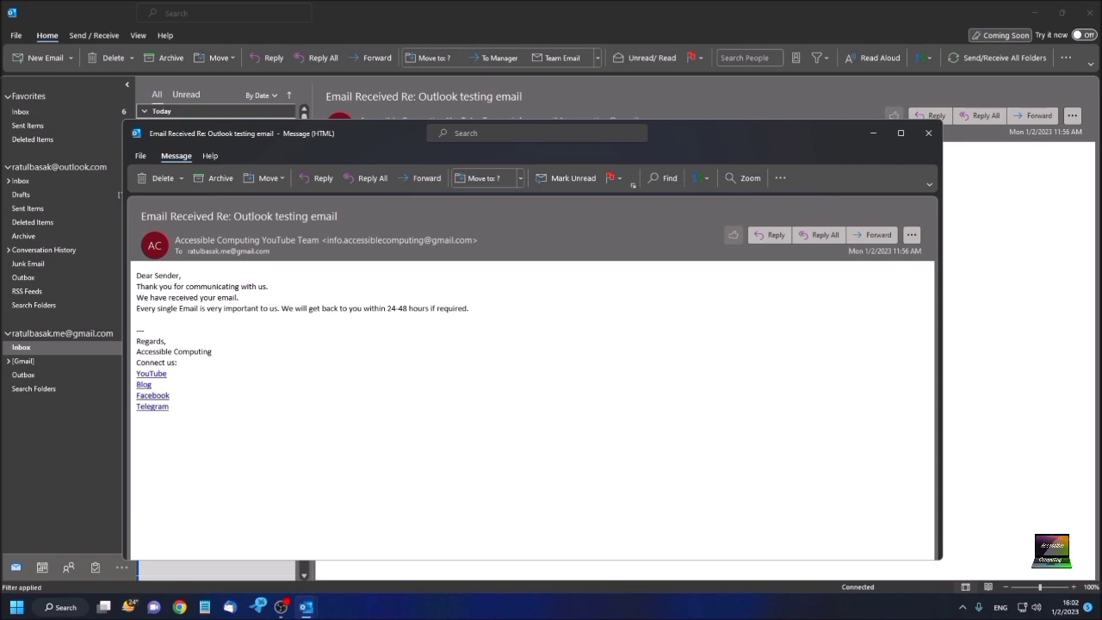
pyautogui.press('Tab')
pyautogui.press('Escape')
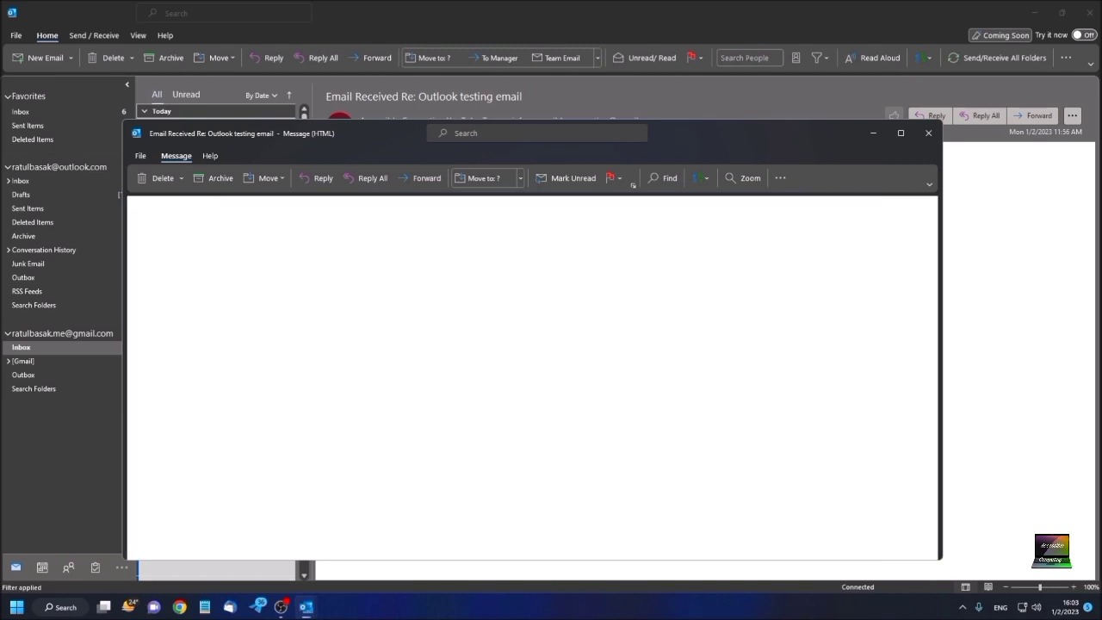